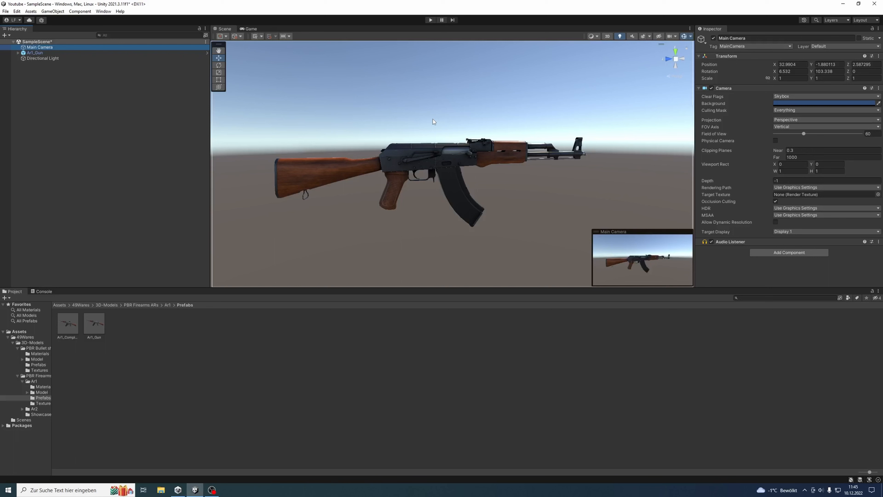
- Deselect the Main Camera, check its framing of the rifle in the Game view, and return to the Scene view
click(142, 110)
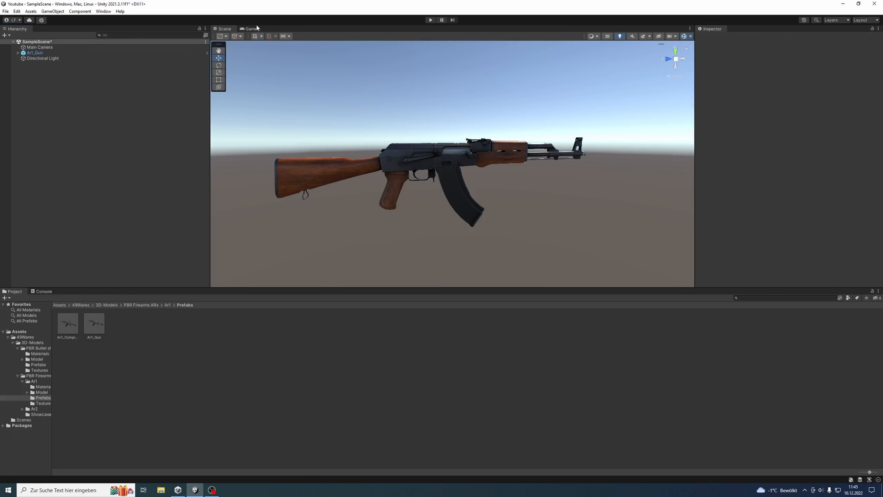
click(253, 29)
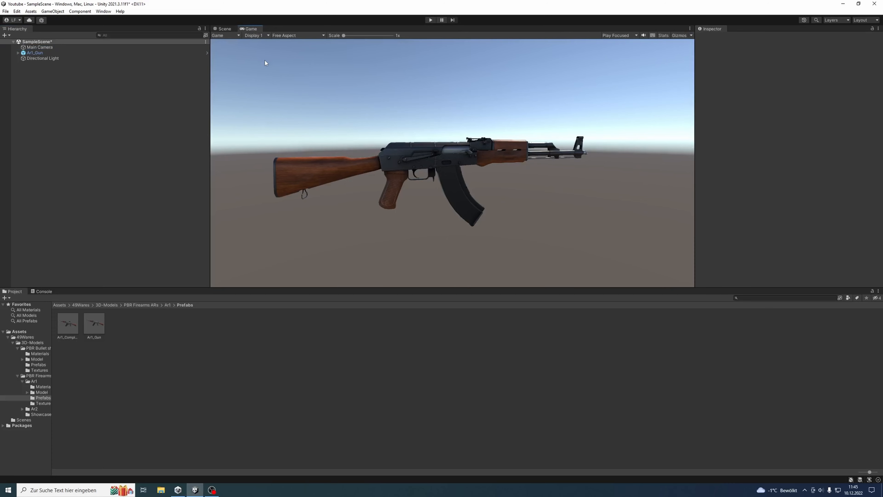
click(222, 29)
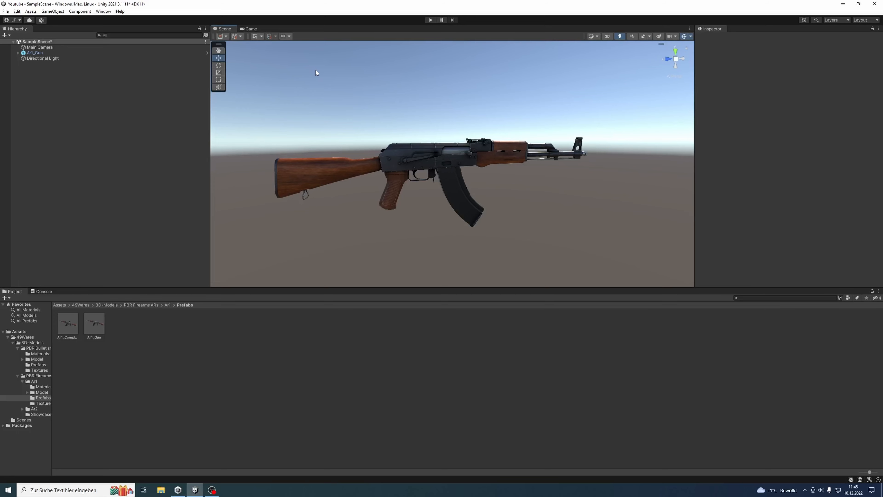
alt+drag(398, 91, 397, 91)
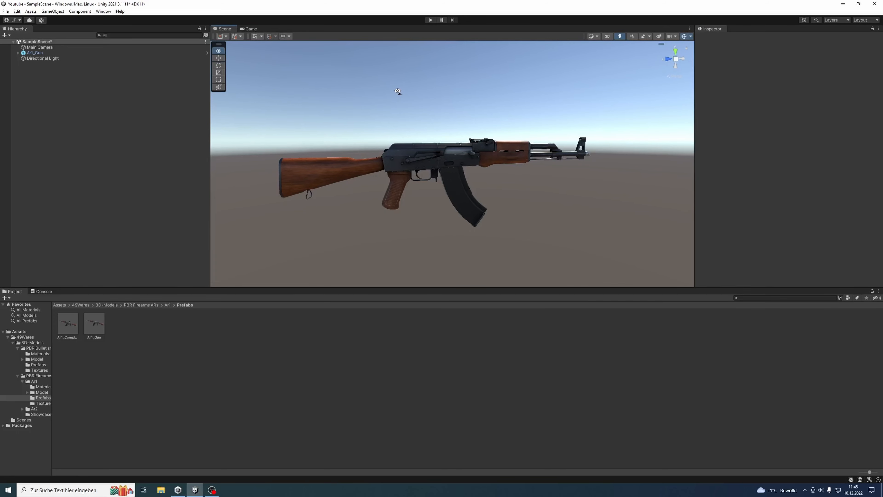
- Add the Bullet_Rifle_Black prefab from the PBR Bullet shells Prefabs folder to SampleScene and select it
click(102, 304)
double_click(66, 325)
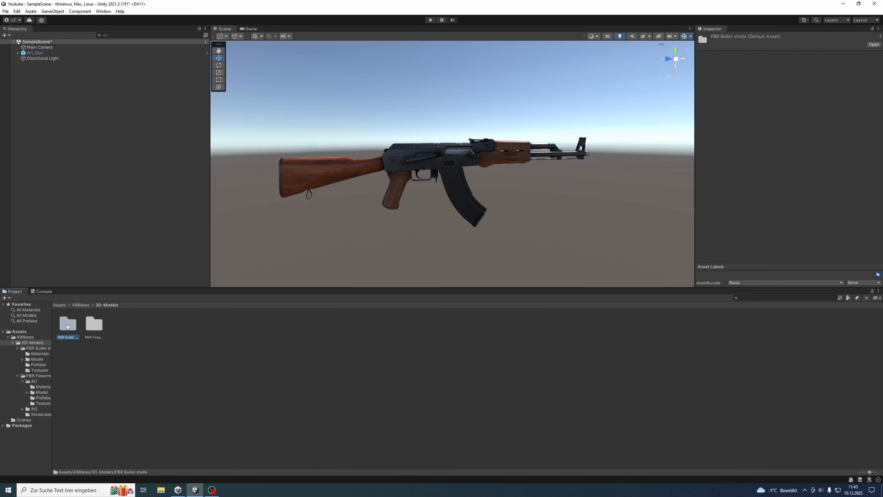
double_click(117, 325)
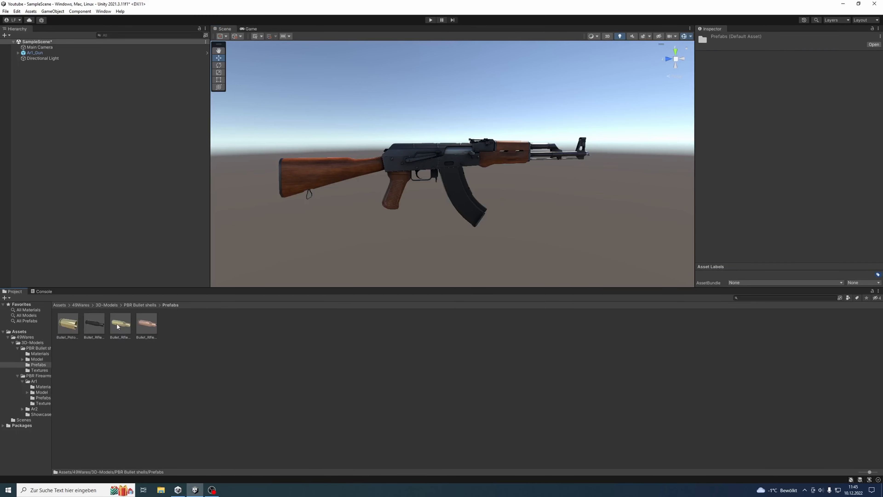
drag(98, 327, 116, 213)
drag(120, 156, 121, 154)
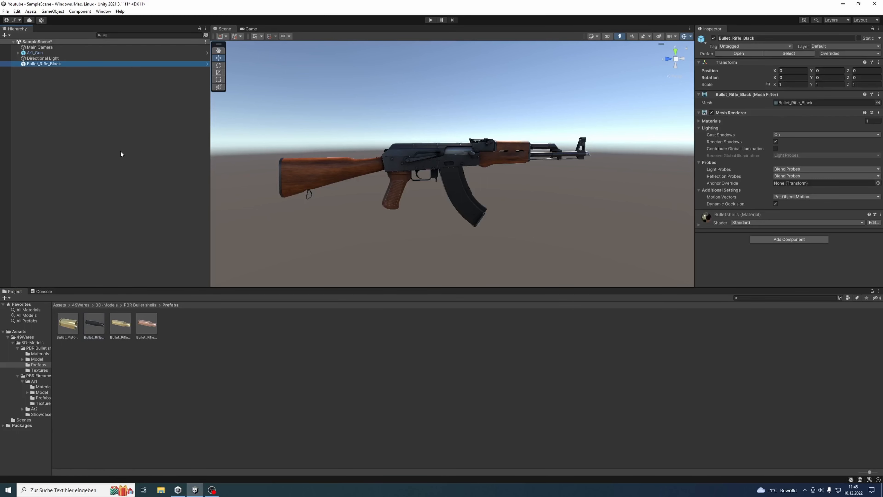
click(106, 148)
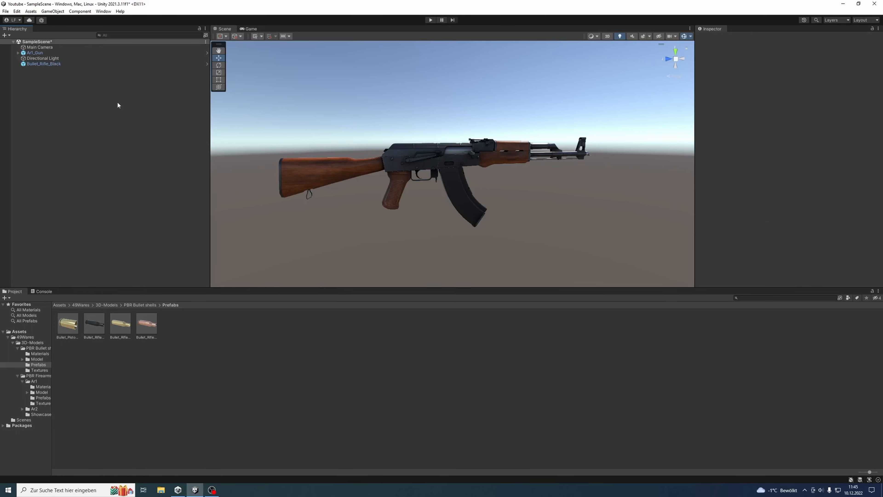
click(50, 65)
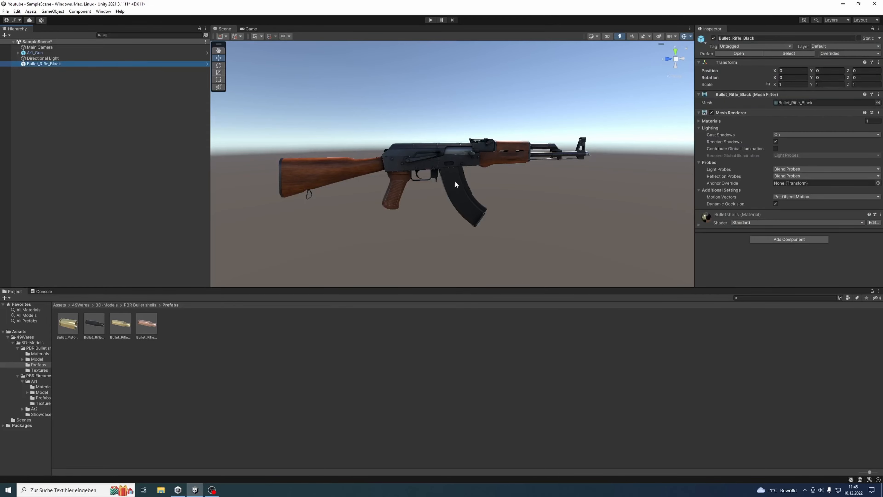
- Align the scene view to the Main Camera with Align View to Selected
click(516, 184)
key(w)
right_drag(517, 184, 374, 141)
key(s)
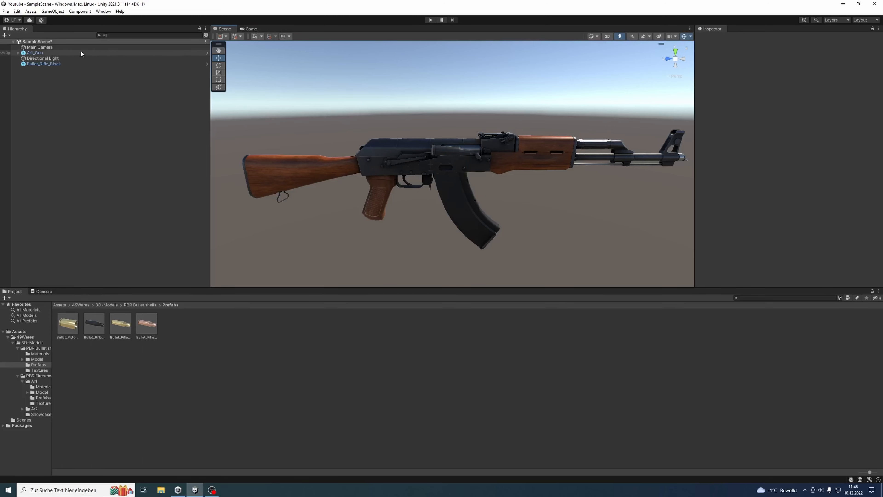
click(71, 47)
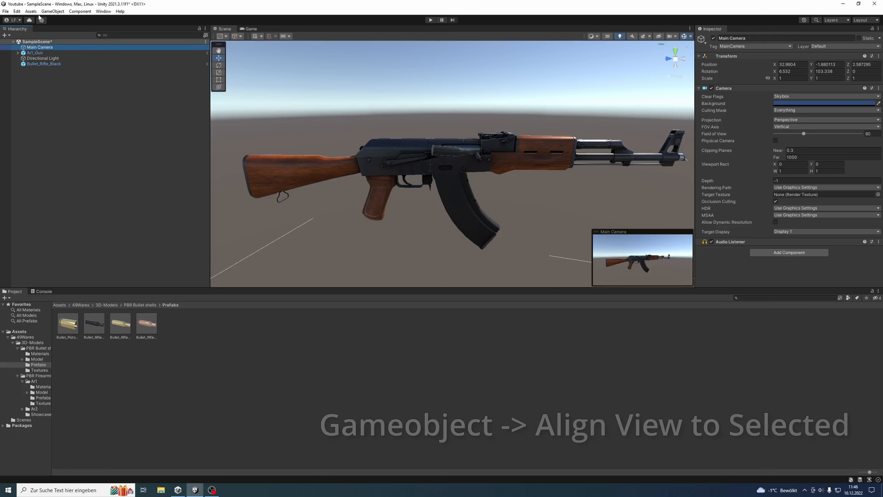
click(52, 13)
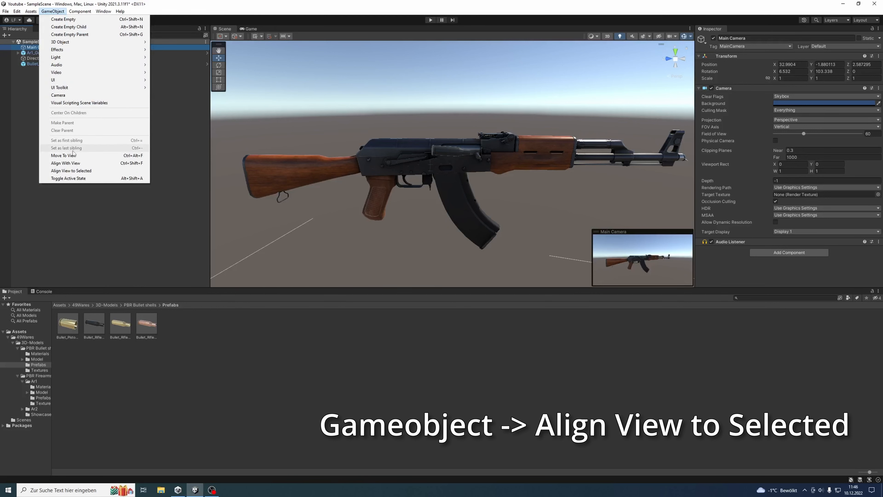
click(80, 172)
- Lower the Directional Light's intensity to 0.19
click(43, 58)
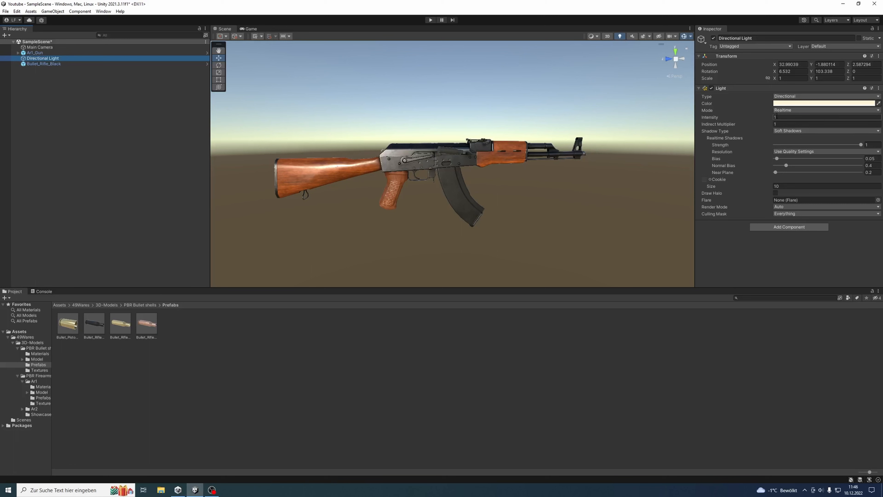
drag(772, 117, 763, 115)
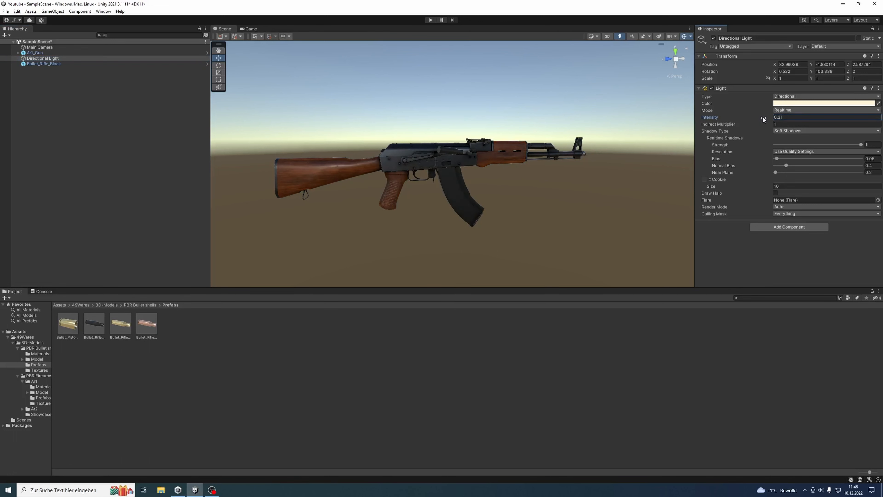
click(522, 123)
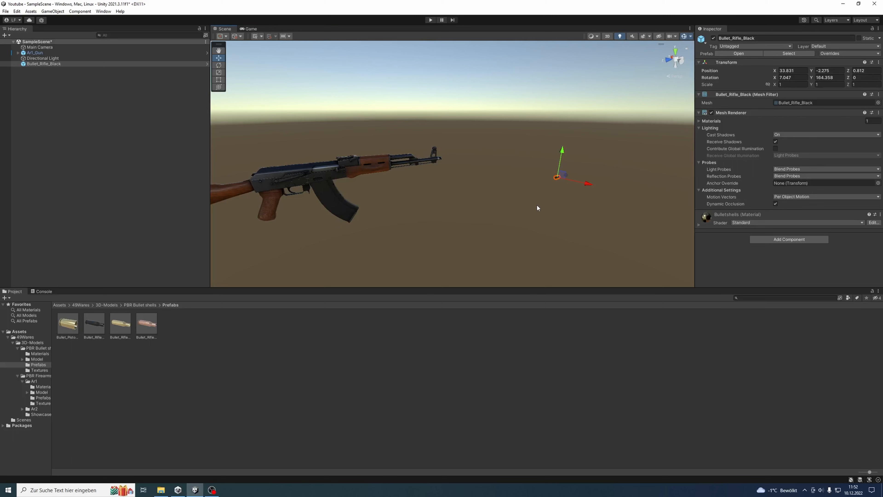
- Move the Bullet_Rifle_Black object into the current scene view, facing the rifle, with Move To View
right_drag(507, 205, 437, 204)
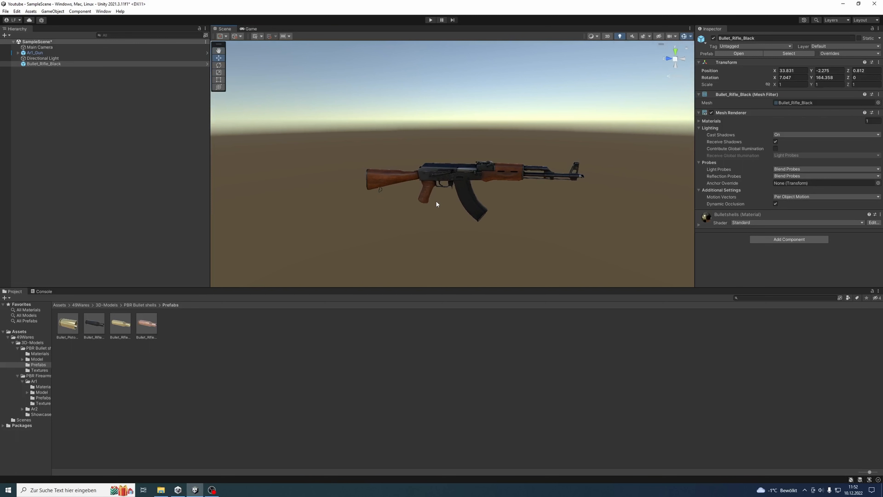
key(ctrl+alt+f)
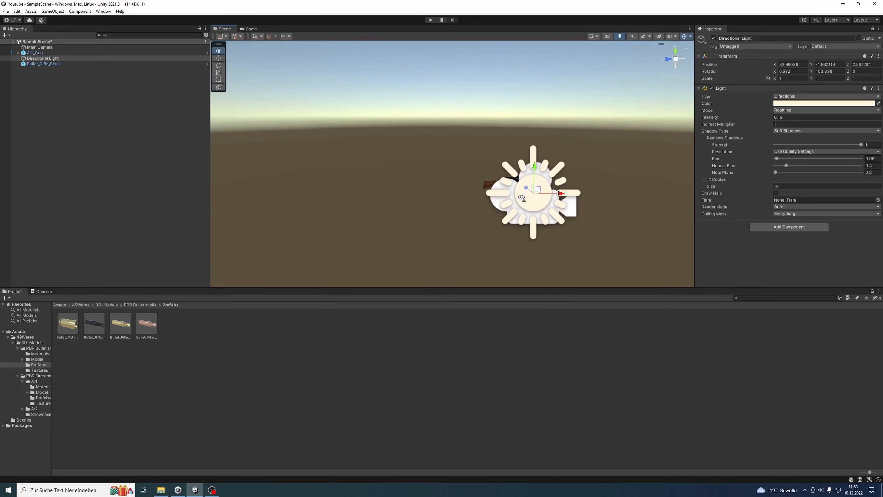
- Turn off the scene gizmos and move the Directional Light to the current scene view with Move To View
right_drag(532, 193, 528, 203)
click(683, 36)
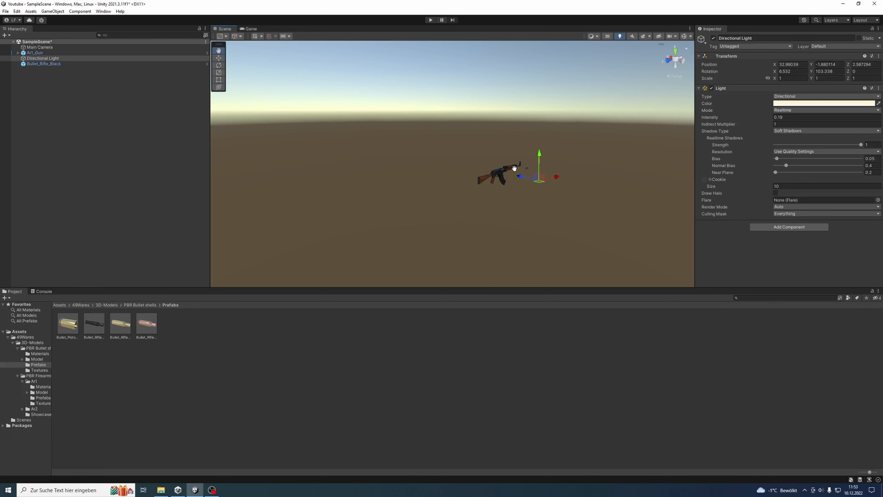
key(ctrl+alt+f)
right_drag(498, 163, 653, 144)
key(a)
key(d)
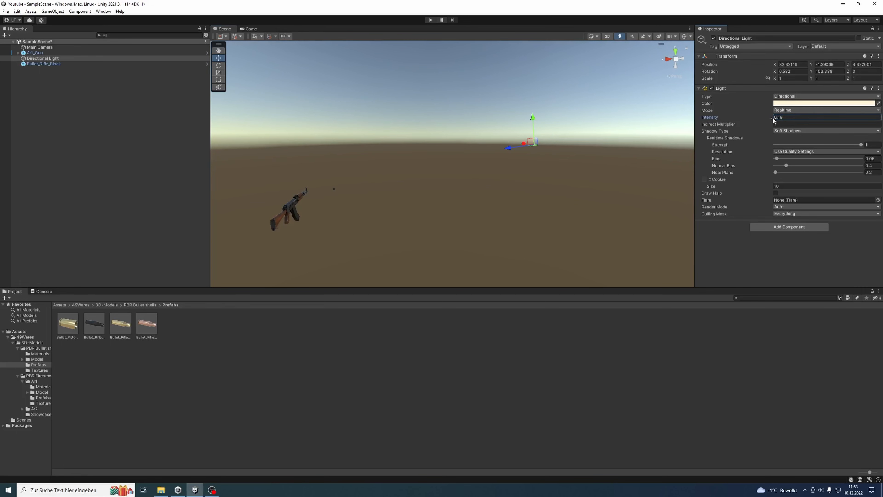
- Increase the Directional Light's intensity so the rifle is lit more brightly
drag(773, 118, 780, 116)
right_drag(394, 186, 338, 191)
key(d)
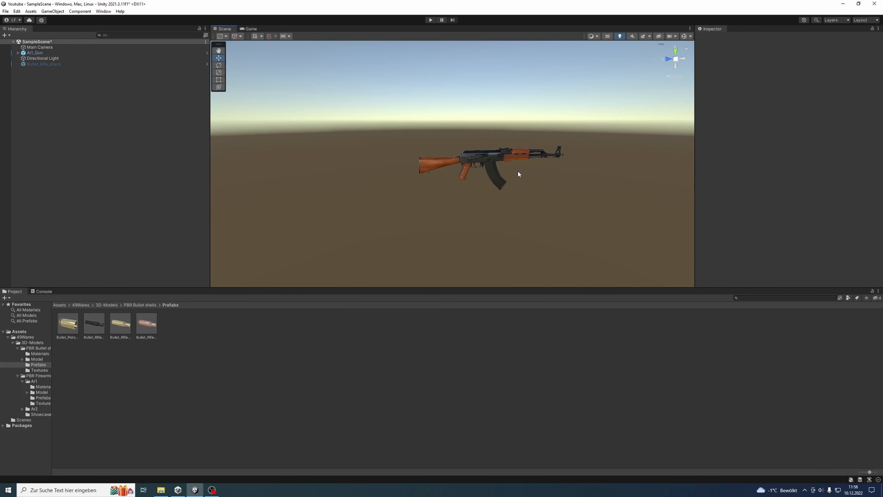
- Align the Main Camera with the current scene view so that the rifle is centred in its frame
middle_drag(532, 179, 630, 176)
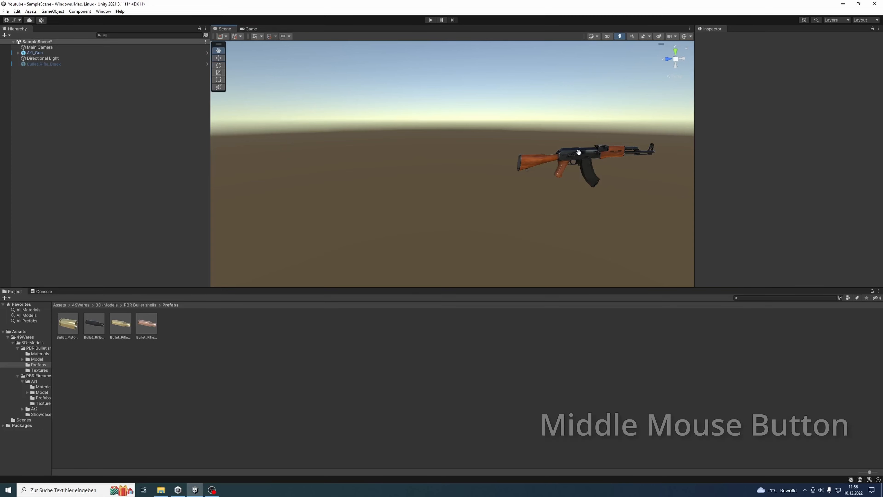
middle_drag(579, 155, 452, 166)
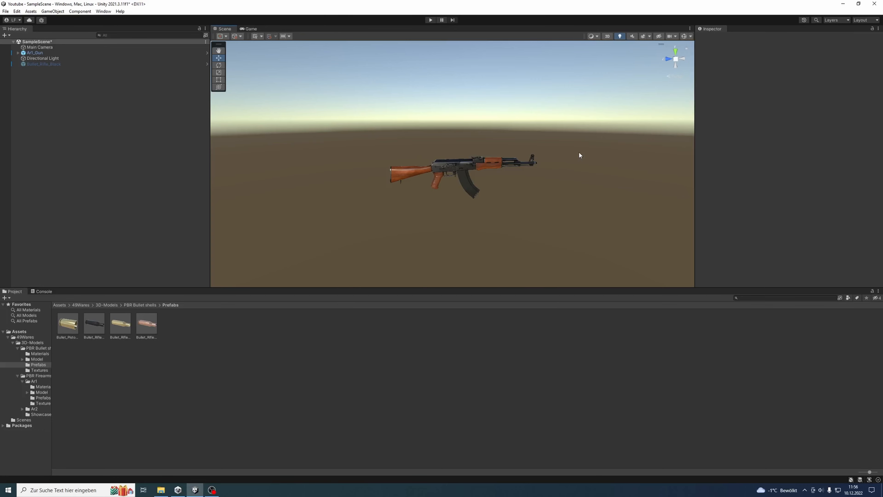
click(48, 47)
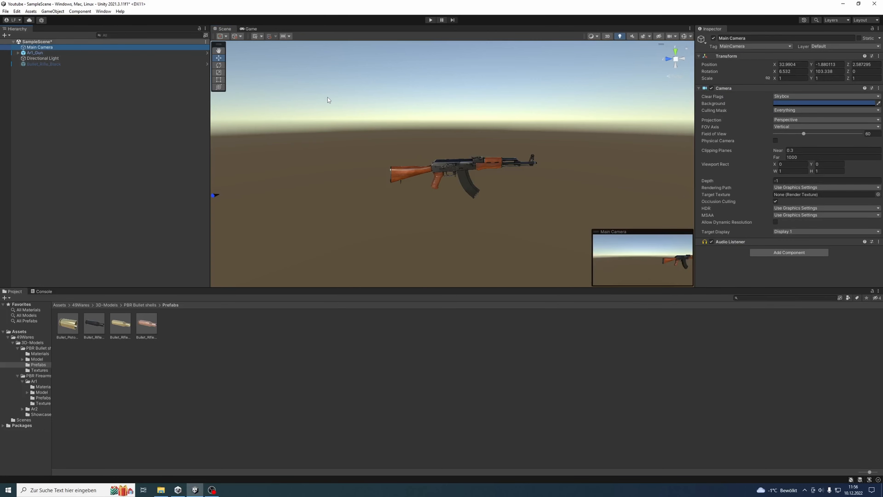
key(ctrl+shift+f)
- Examine the rifle from several sides and distances, including its opposite side
scroll(434, 150, up, 4)
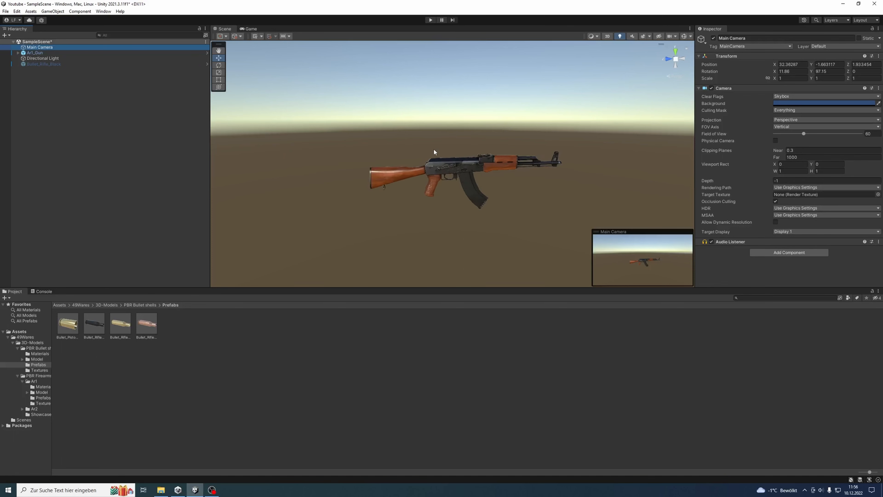
middle_drag(445, 148, 542, 141)
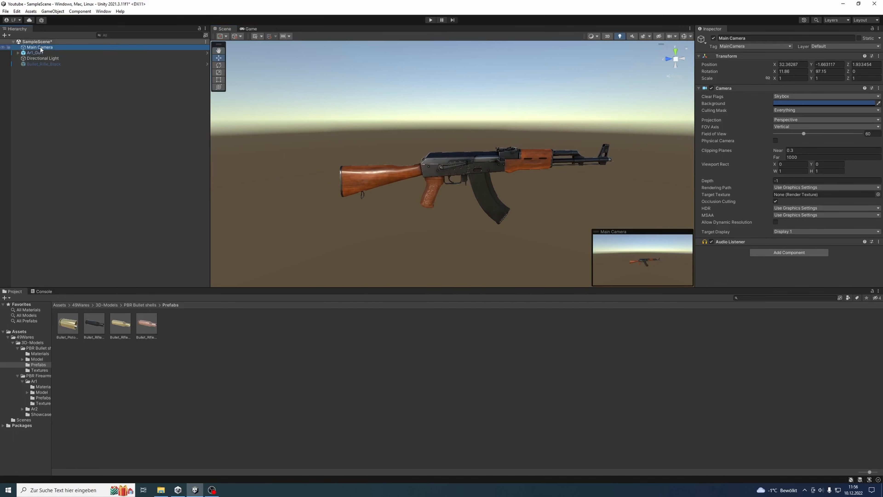
click(405, 135)
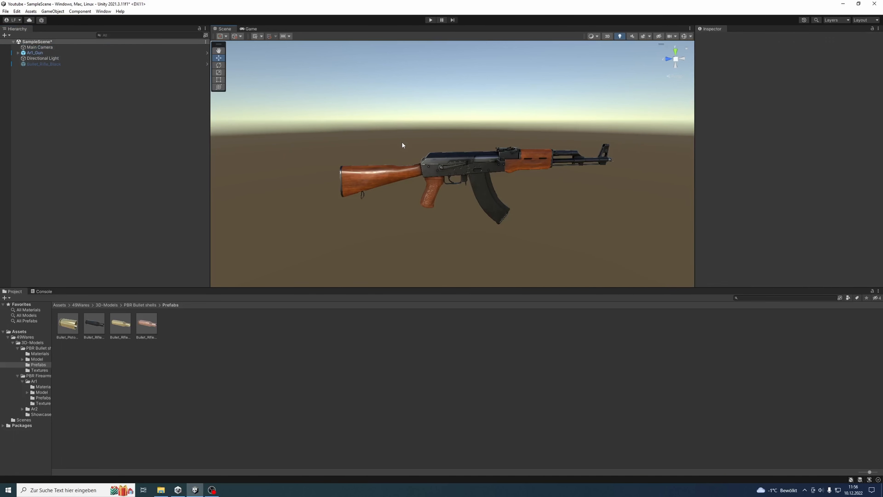
alt+drag(402, 142, 603, 139)
scroll(617, 142, down, 5)
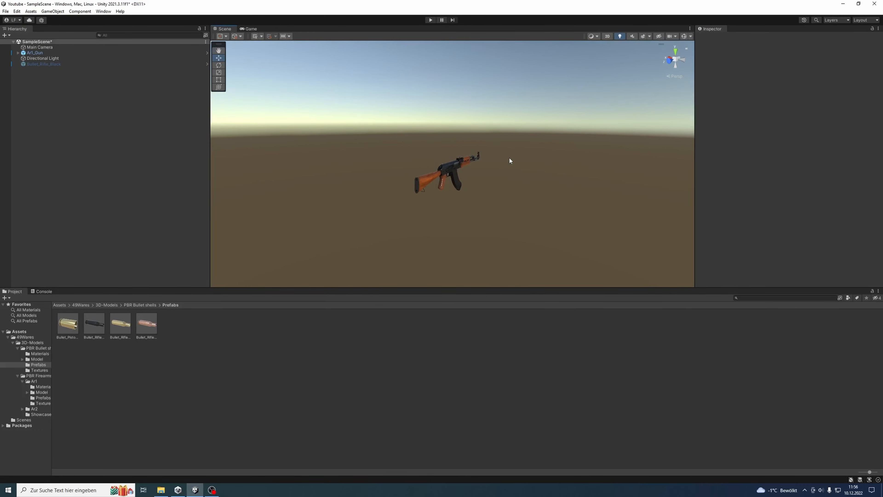
alt+drag(514, 159, 422, 177)
middle_drag(434, 174, 446, 167)
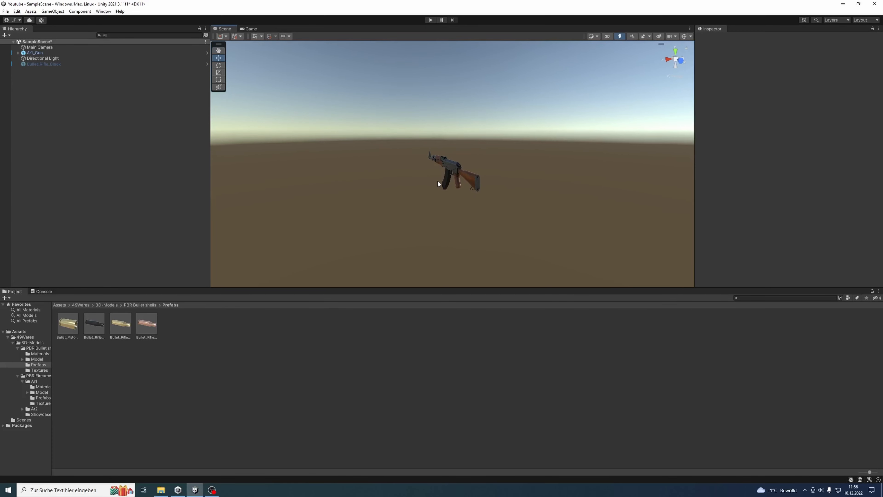
alt+drag(439, 184, 545, 178)
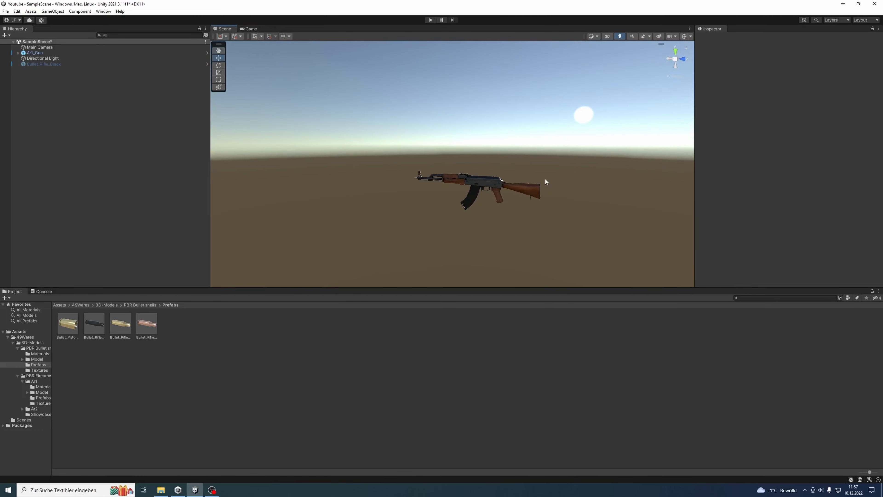
middle_click(481, 183)
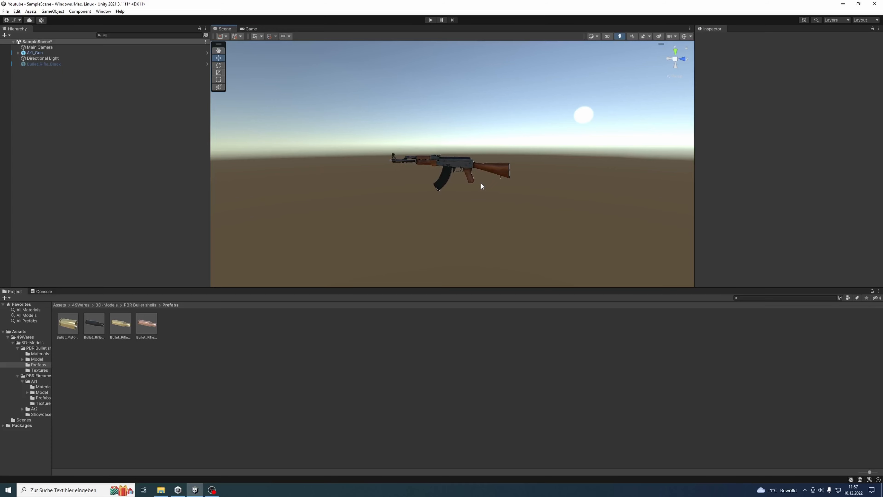